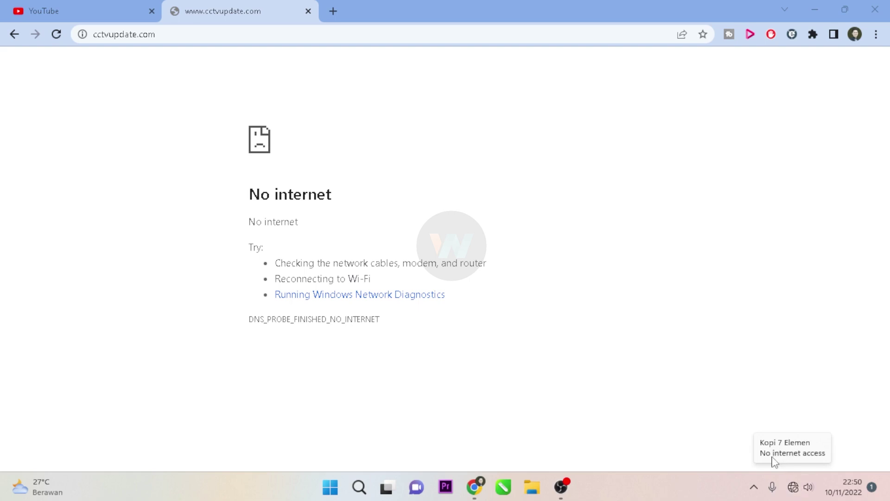
- Check the connected Wi-Fi network's internet status and whether the YouTube and cctvupdate.com pages load in the browser
{"action": "left_click", "coordinate": [797, 487]}
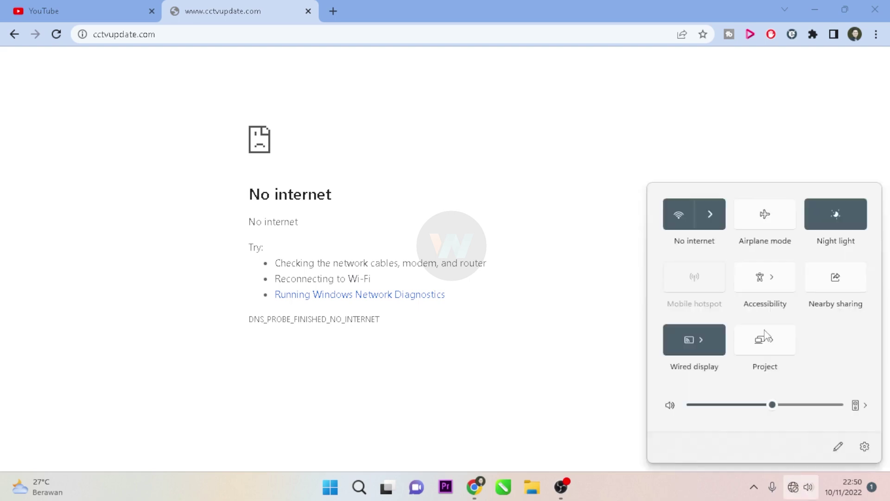
{"action": "left_click", "coordinate": [713, 214]}
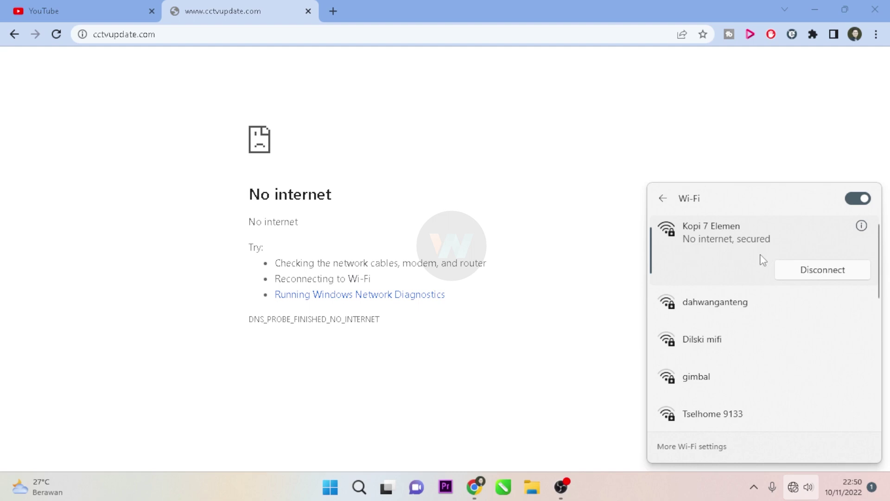
{"action": "left_click", "coordinate": [575, 185]}
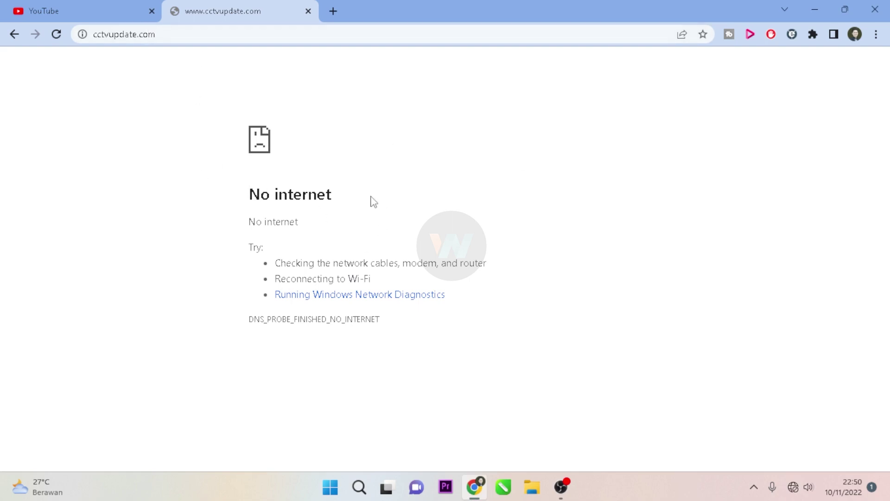
{"action": "left_click", "coordinate": [72, 15]}
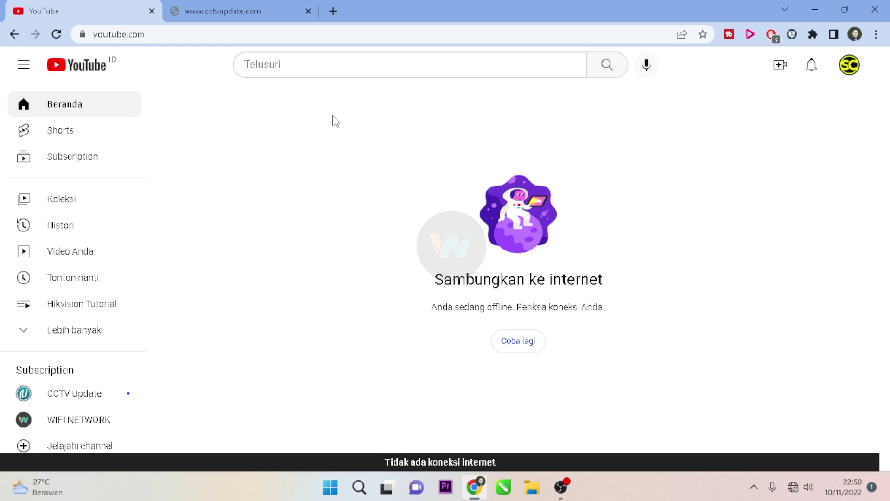
{"action": "left_click", "coordinate": [246, 11]}
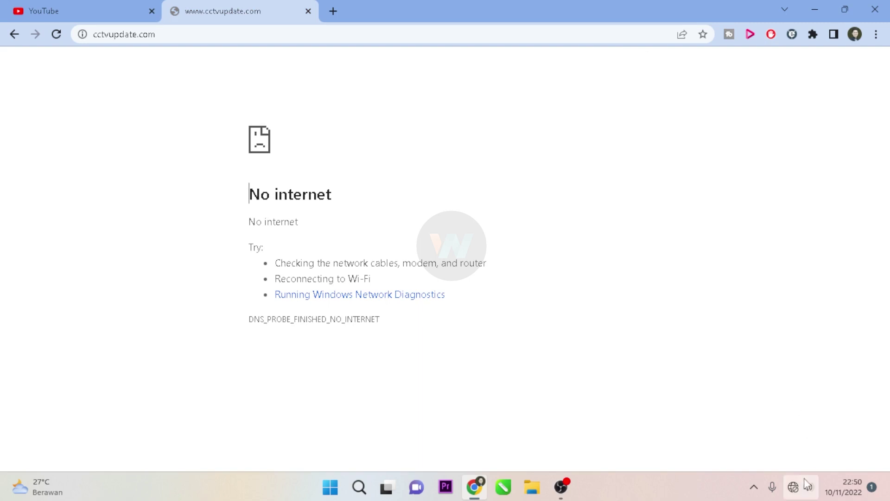
{"action": "left_click", "coordinate": [794, 494]}
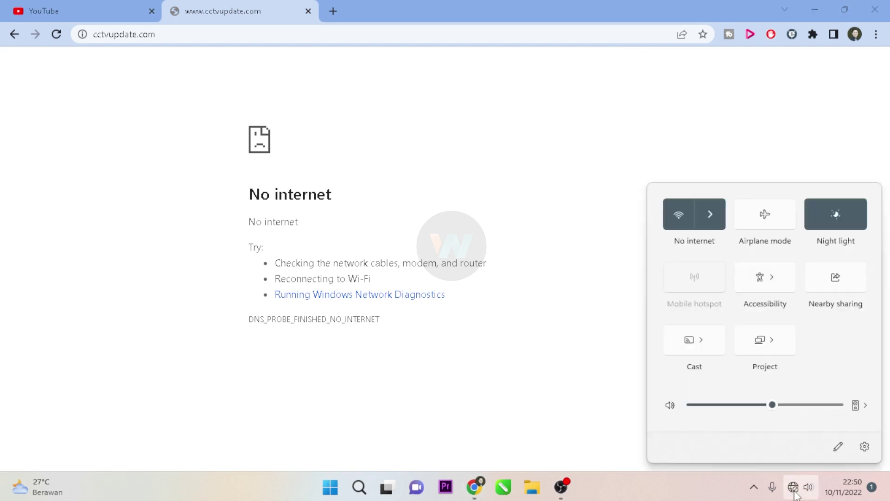
{"action": "left_click", "coordinate": [720, 214]}
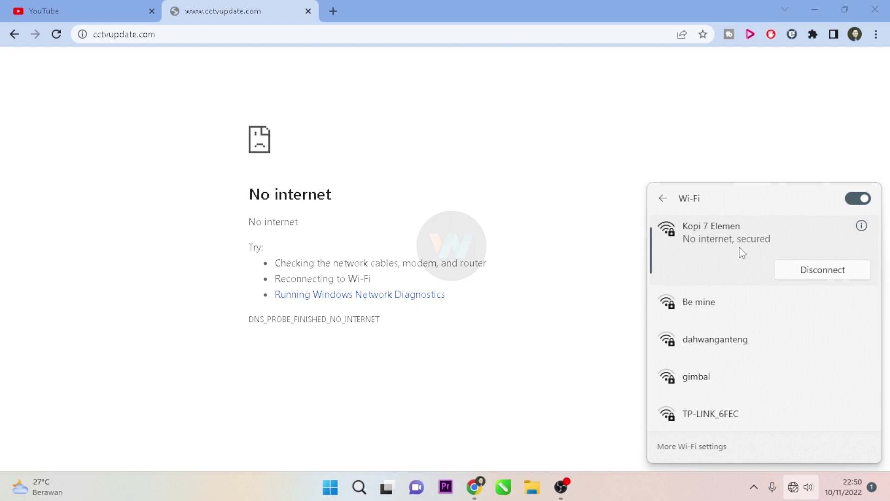
{"action": "left_click", "coordinate": [611, 293]}
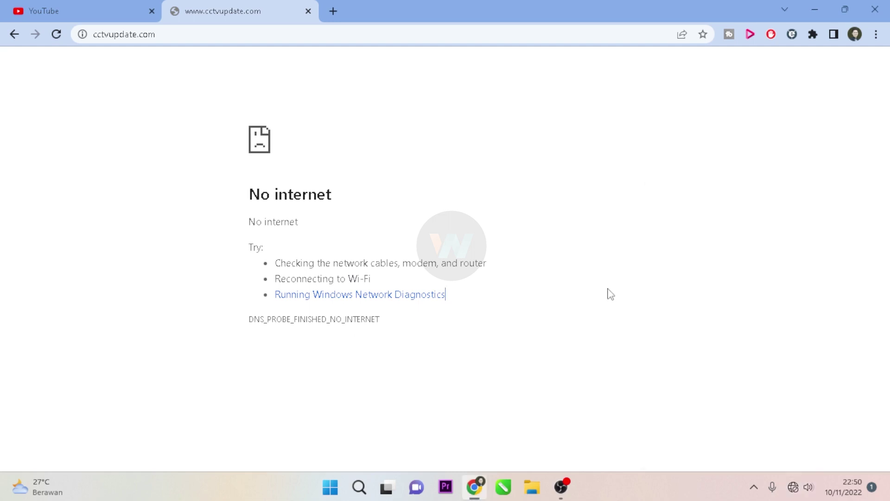
- Open the network adapter list from the advanced network settings, and close it together with the settings window
{"action": "right_click", "coordinate": [794, 490]}
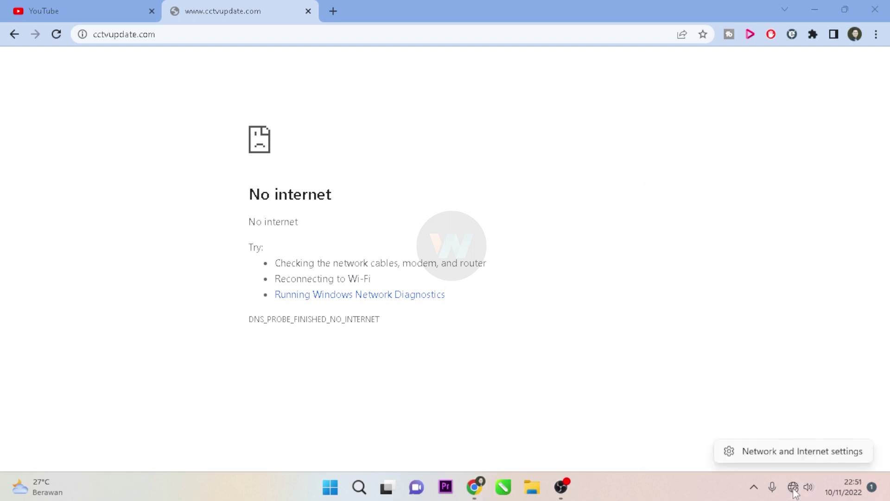
{"action": "left_click", "coordinate": [800, 451]}
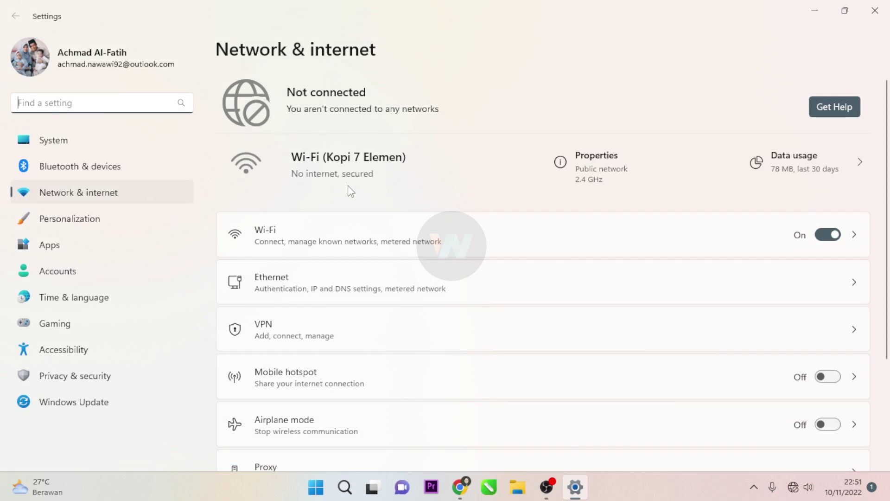
{"action": "scroll", "coordinate": [380, 218], "scroll_direction": "down", "scroll_amount": 3}
{"action": "scroll", "coordinate": [385, 226], "scroll_direction": "down", "scroll_amount": 1}
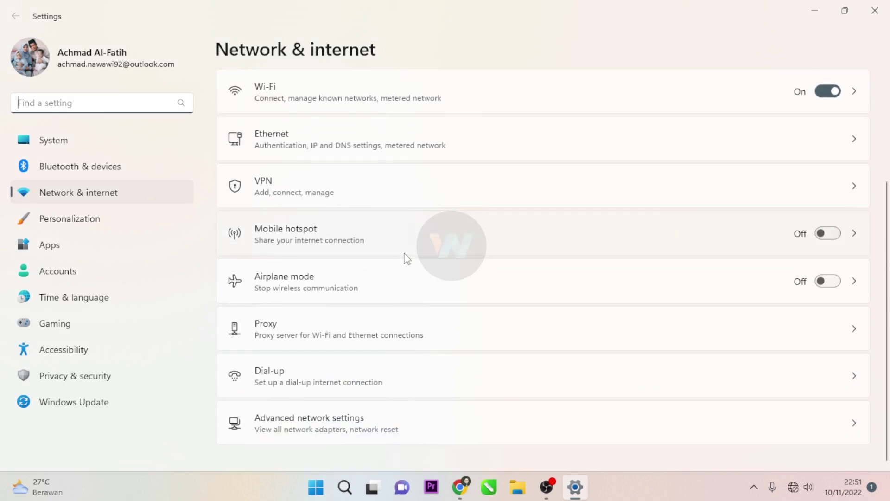
{"action": "left_click", "coordinate": [334, 423]}
{"action": "scroll", "coordinate": [464, 366], "scroll_direction": "down", "scroll_amount": 1}
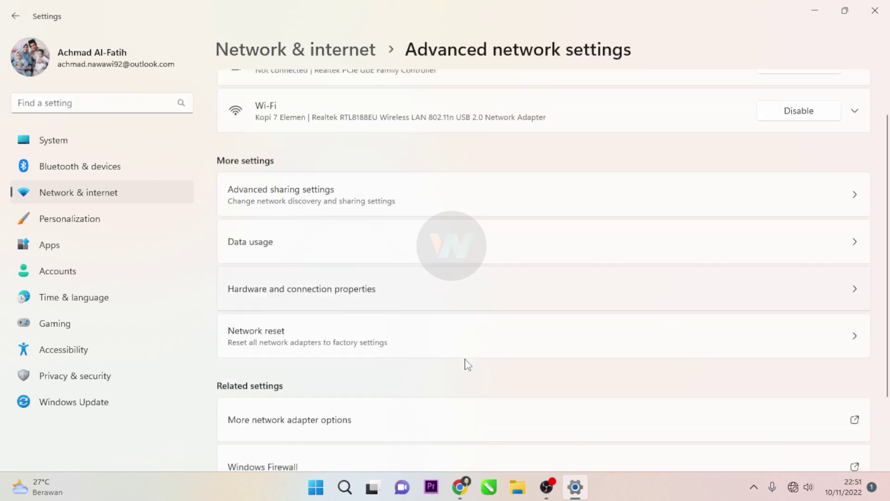
{"action": "scroll", "coordinate": [468, 365], "scroll_direction": "down", "scroll_amount": 2}
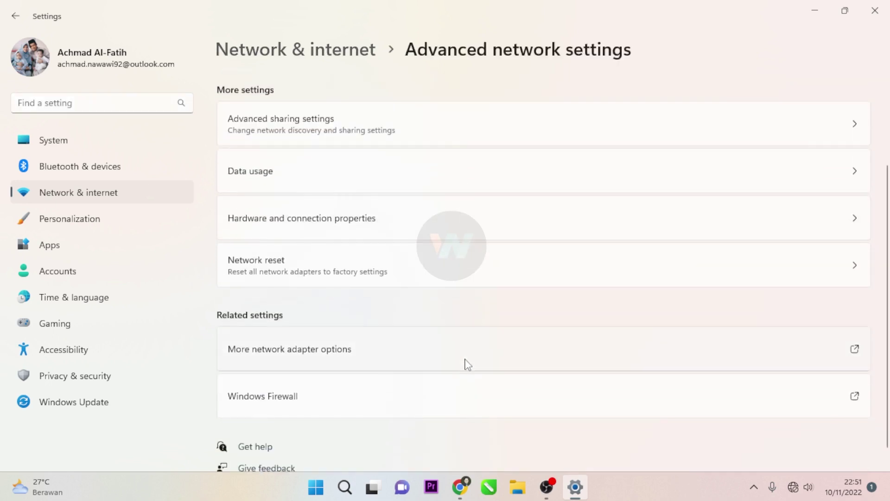
{"action": "left_click", "coordinate": [333, 358]}
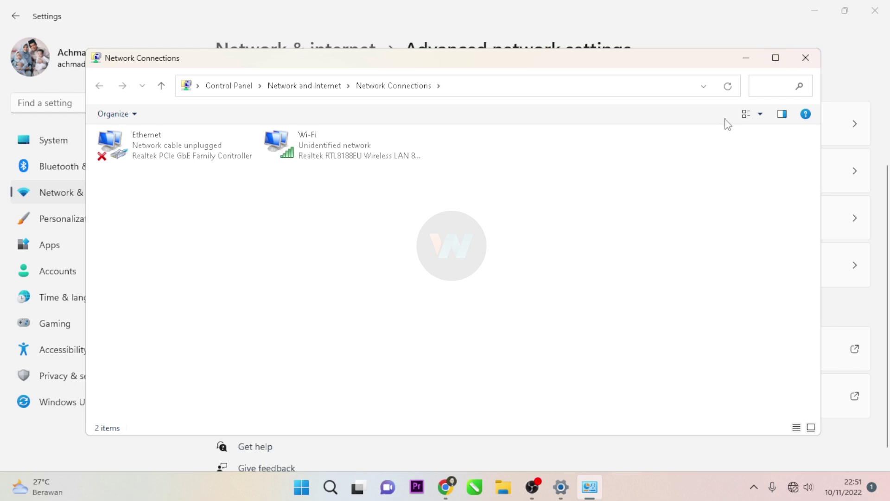
{"action": "left_click", "coordinate": [806, 56]}
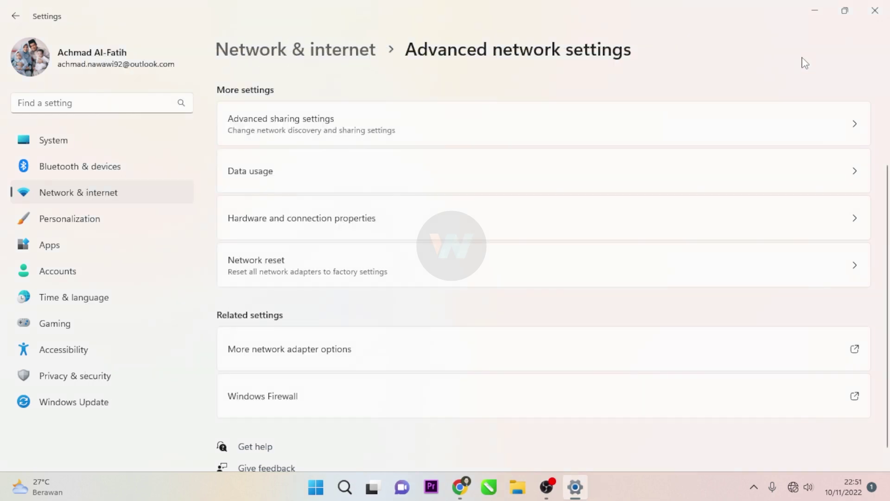
{"action": "left_click", "coordinate": [873, 14]}
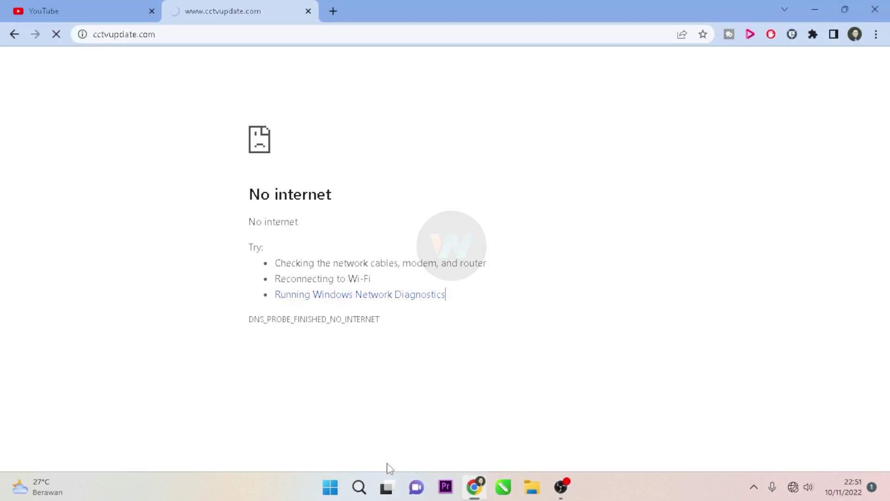
- Open the network adapter list from the Network and Sharing Center in Control Panel
{"action": "left_click", "coordinate": [361, 488]}
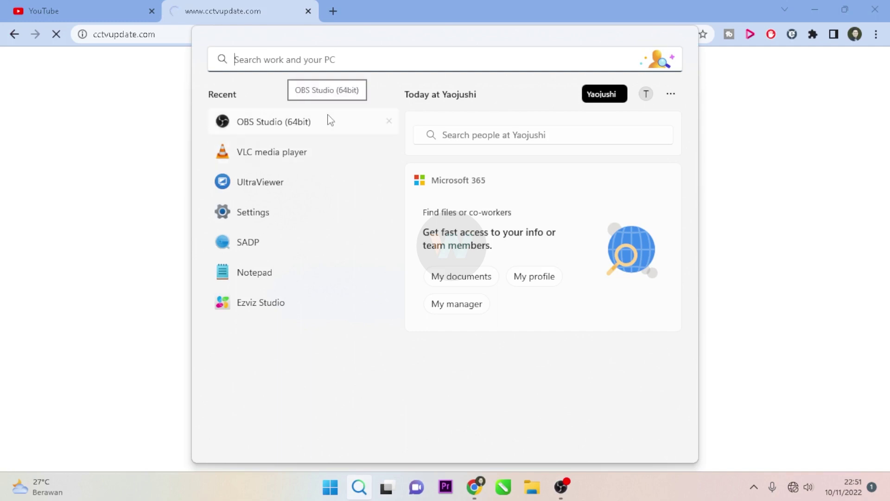
{"action": "type", "text": "control"}
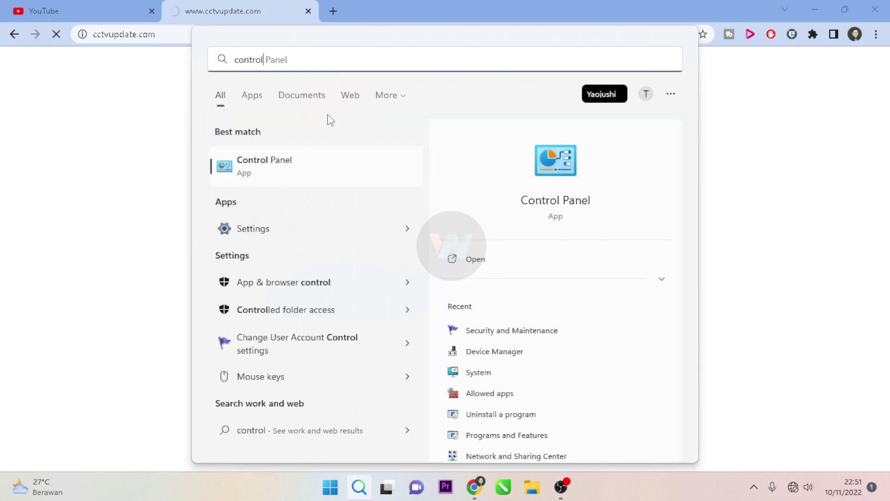
{"action": "left_click", "coordinate": [300, 172]}
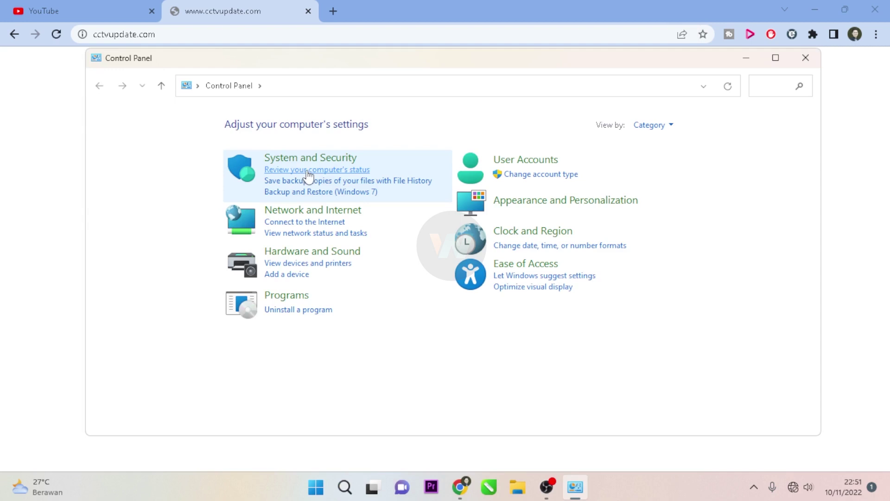
{"action": "left_click", "coordinate": [322, 211]}
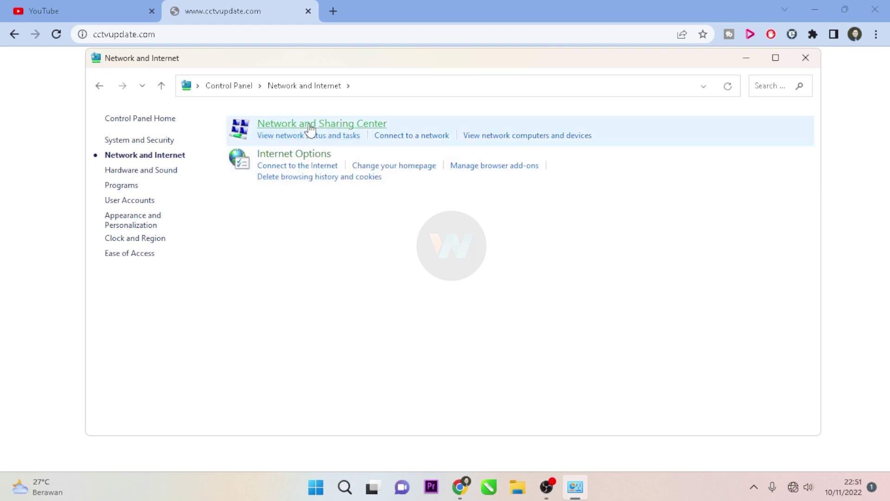
{"action": "left_click", "coordinate": [309, 126]}
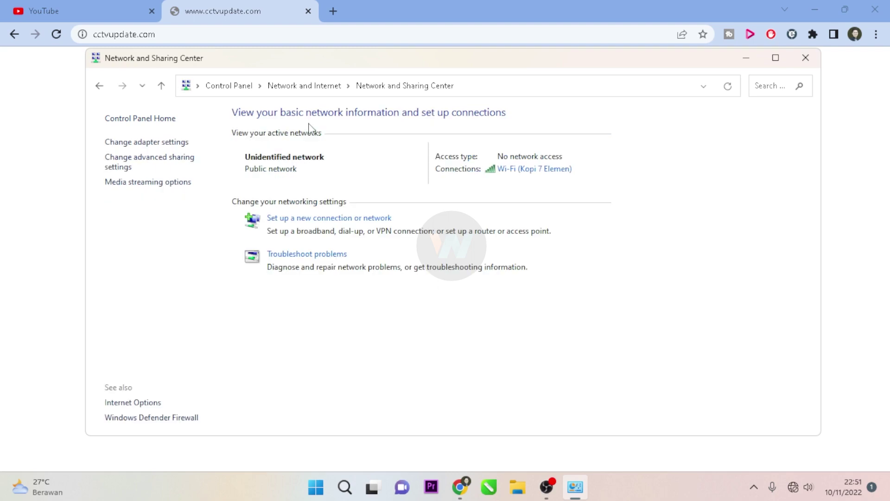
{"action": "left_click", "coordinate": [145, 144]}
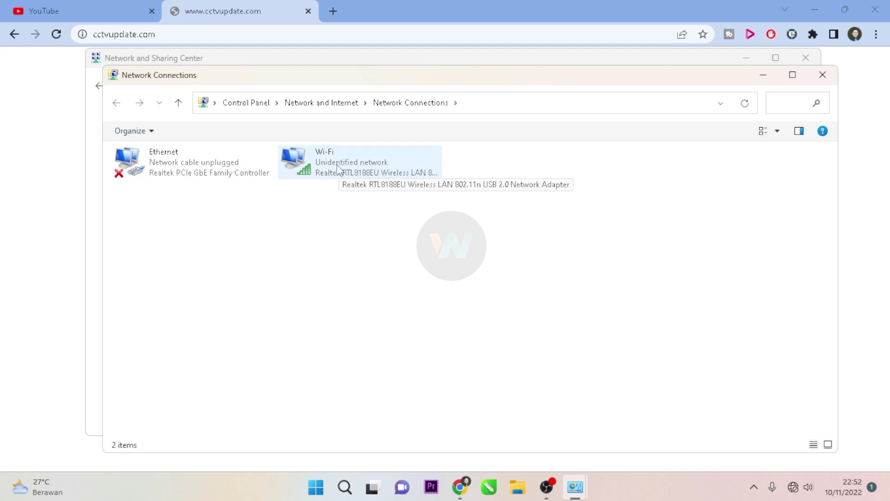
- Set the Wi-Fi adapter's Internet Protocol Version 4 (TCP/IPv4) properties to obtain the IP address and DNS server address automatically
{"action": "mouse_move", "coordinate": [794, 496]}
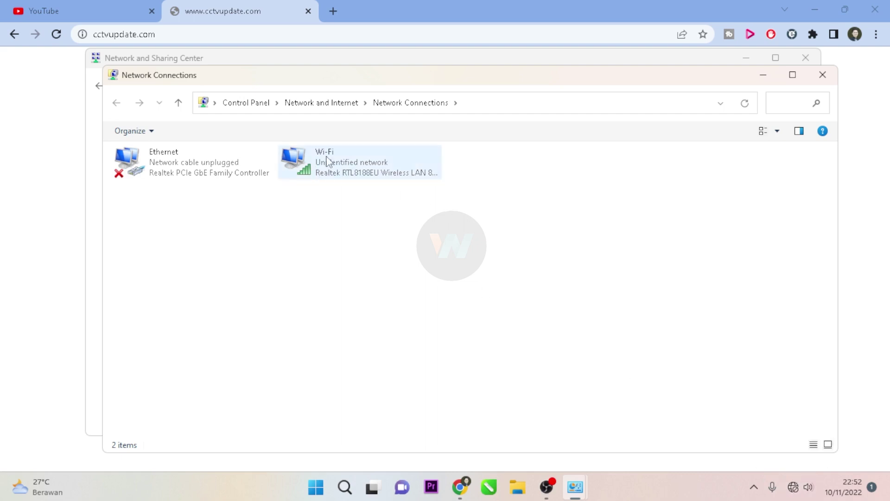
{"action": "double_click", "coordinate": [340, 171]}
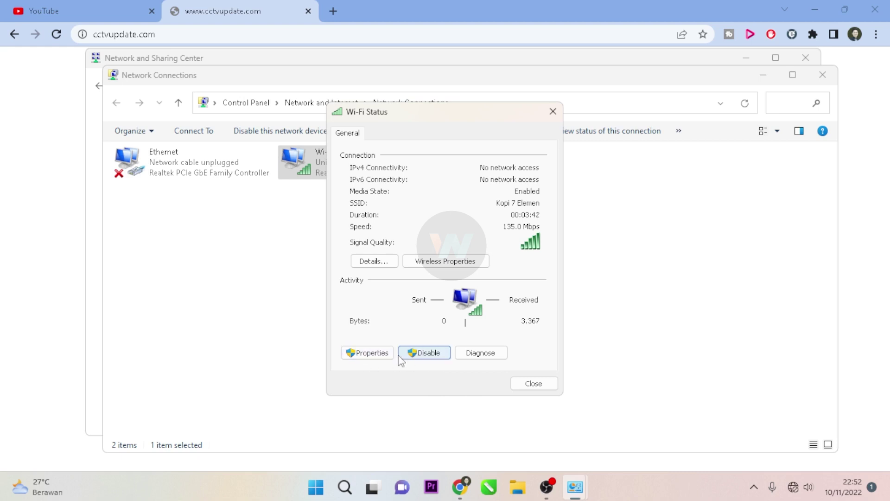
{"action": "left_click", "coordinate": [378, 355]}
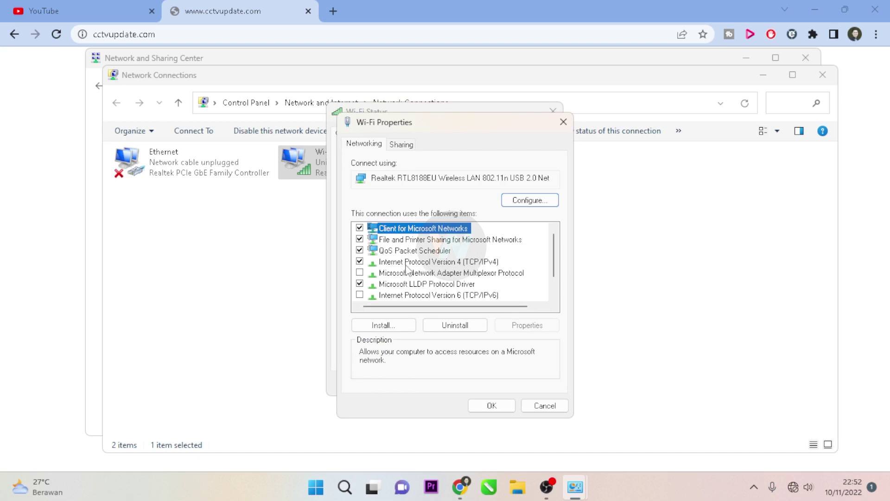
{"action": "left_click", "coordinate": [444, 262]}
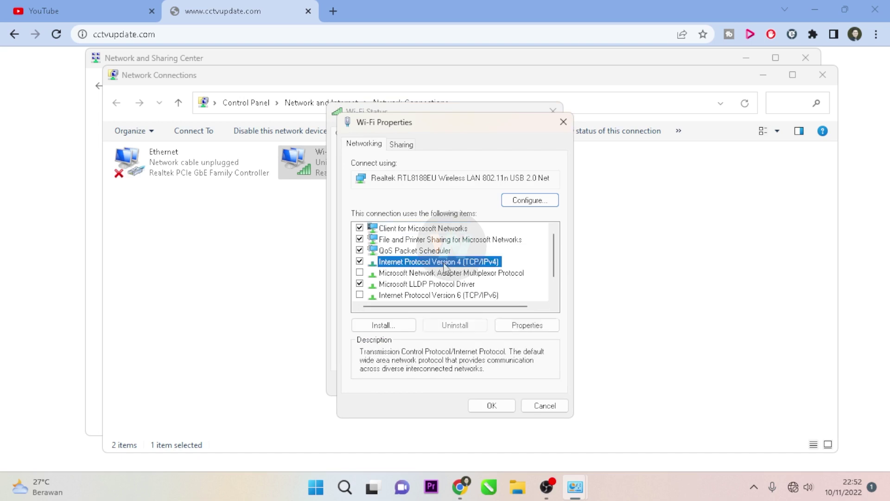
{"action": "left_click", "coordinate": [528, 326]}
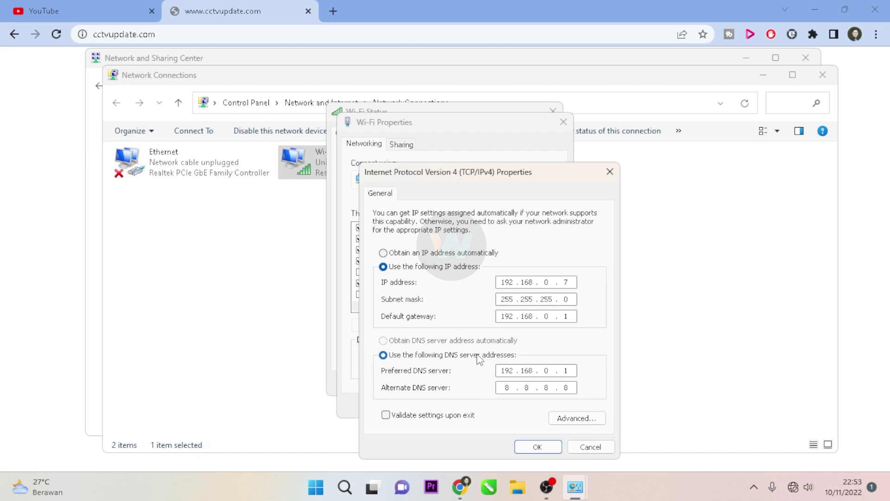
{"action": "left_click", "coordinate": [383, 254]}
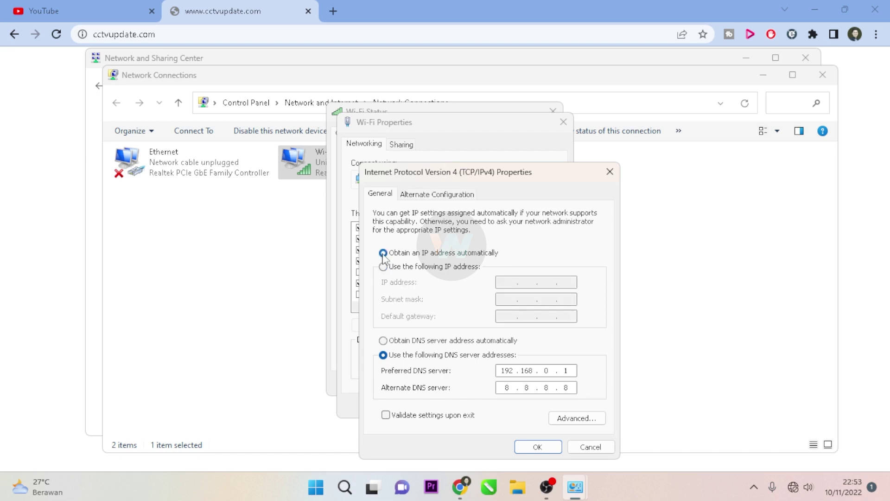
{"action": "left_click", "coordinate": [384, 341]}
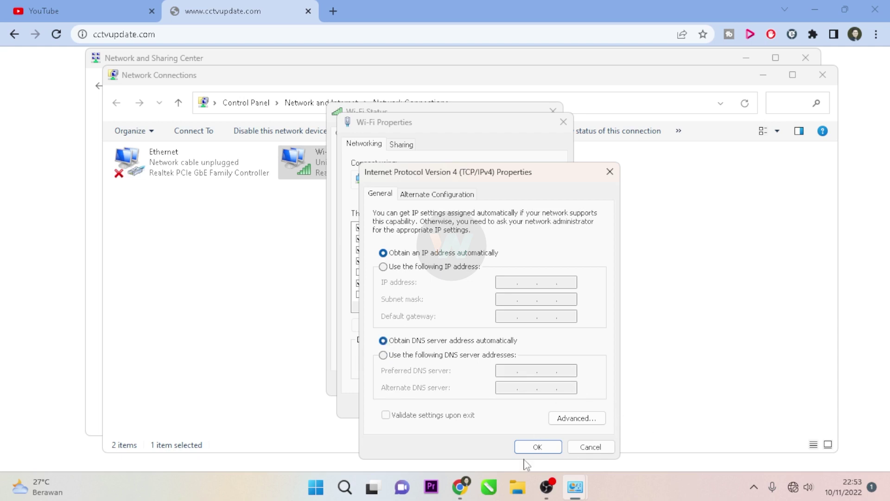
{"action": "left_click", "coordinate": [538, 447]}
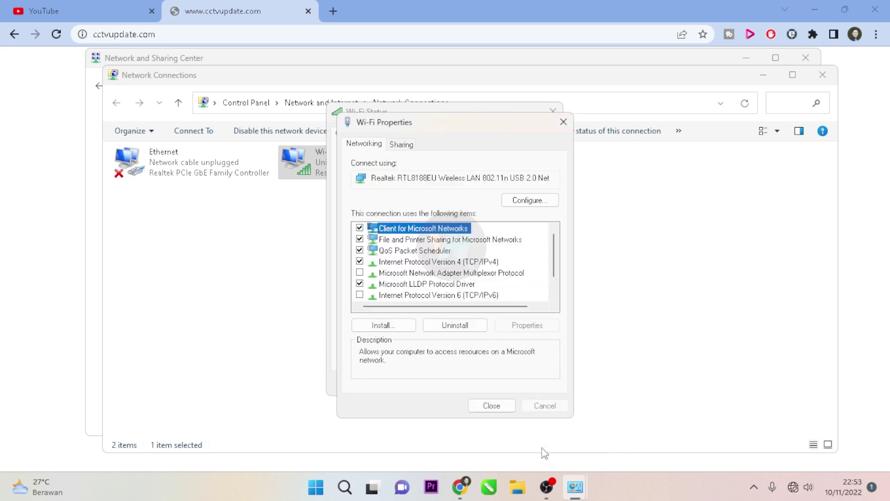
{"action": "left_click", "coordinate": [491, 406]}
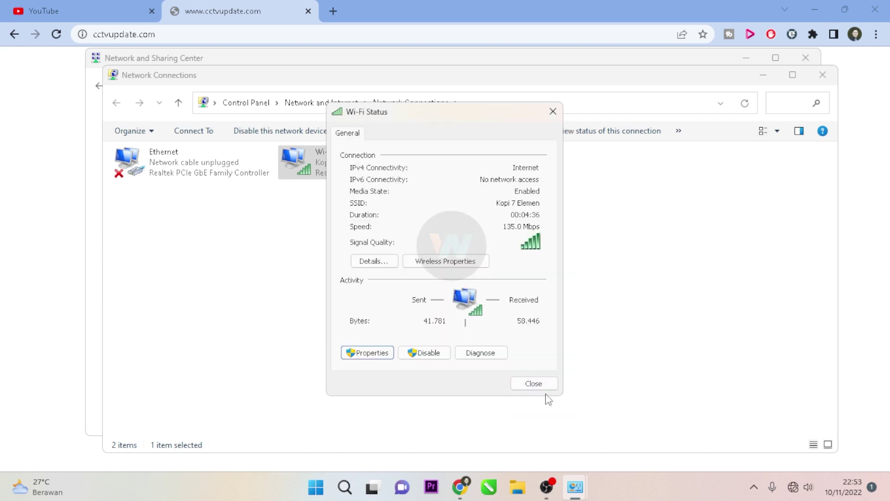
{"action": "left_click", "coordinate": [541, 388]}
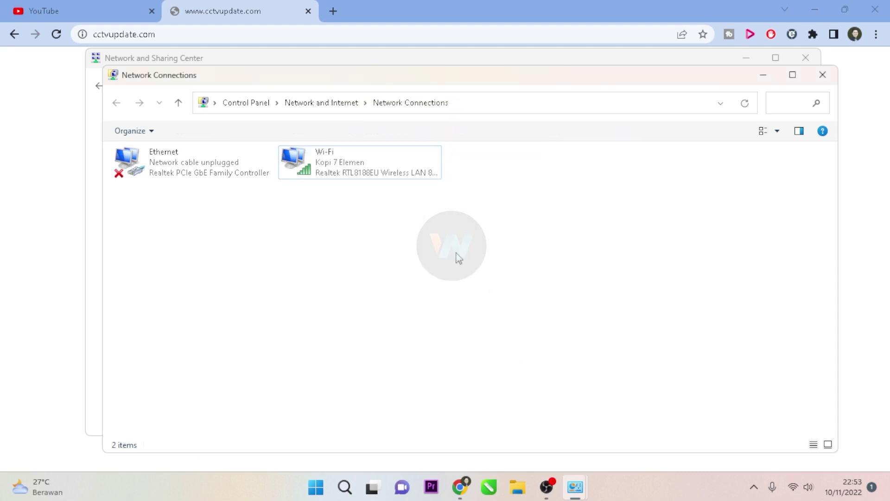
- Check the Wi-Fi adapter's connectivity status and the connected network in the Wi-Fi list, and close both Control Panel network windows
{"action": "left_click", "coordinate": [347, 173]}
{"action": "double_click", "coordinate": [347, 173]}
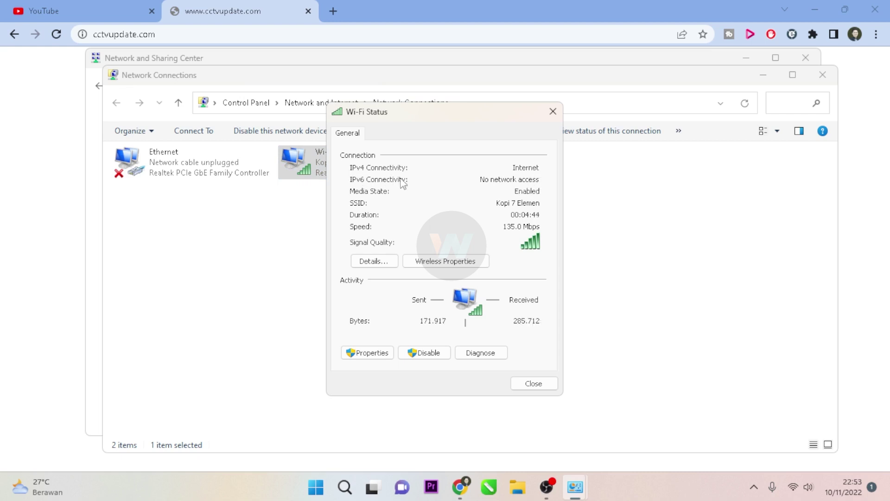
{"action": "left_click", "coordinate": [534, 384]}
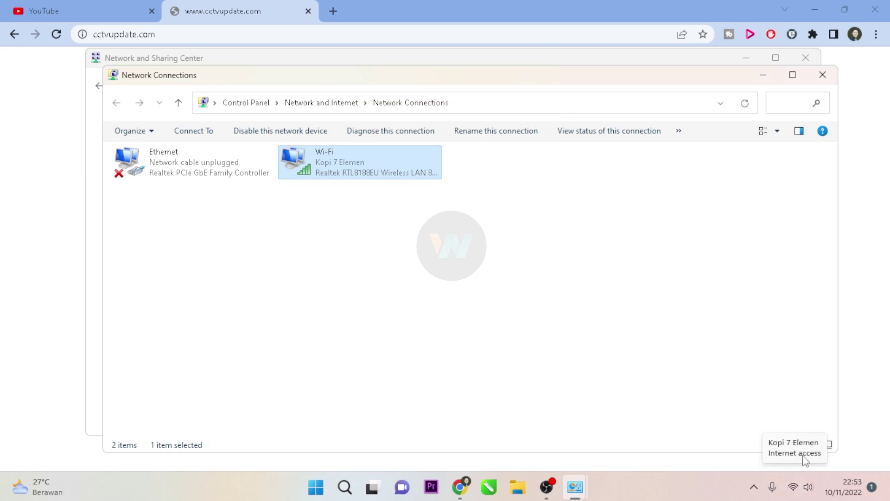
{"action": "left_click", "coordinate": [795, 493]}
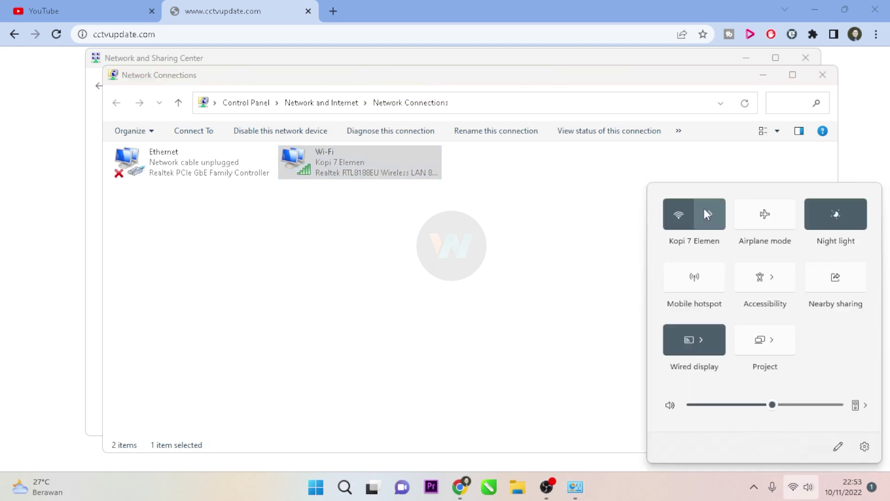
{"action": "left_click", "coordinate": [704, 208]}
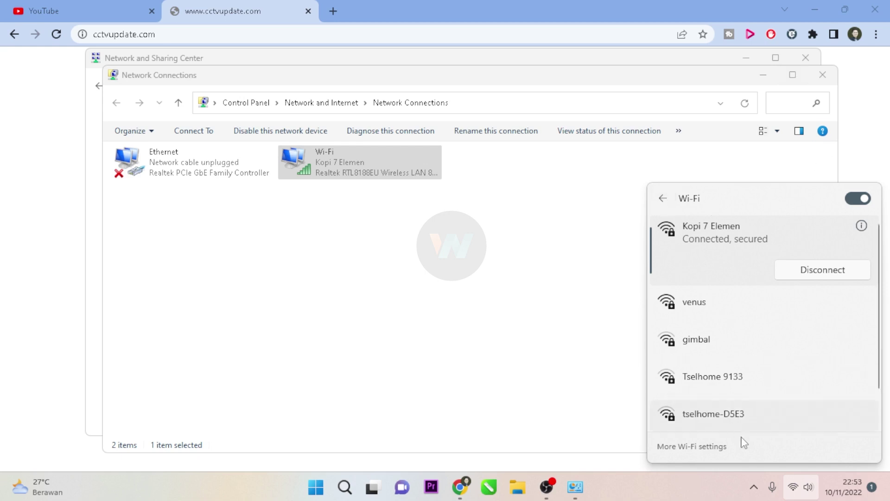
{"action": "left_click", "coordinate": [798, 488]}
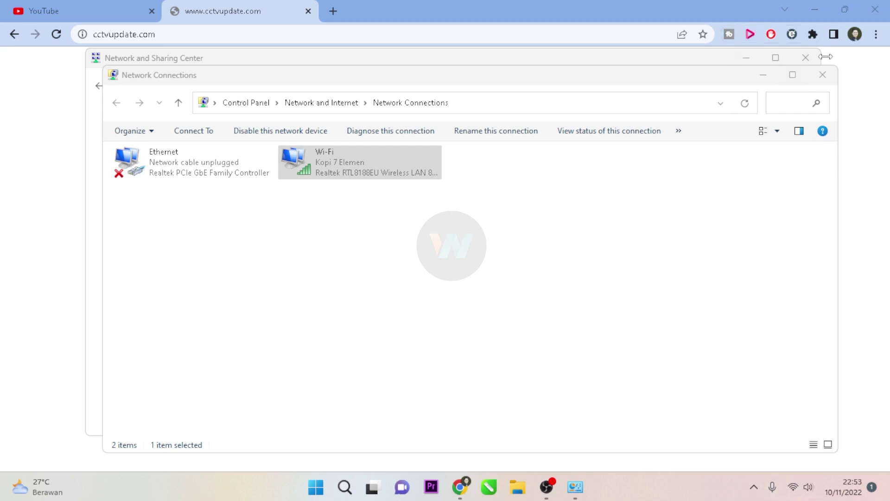
{"action": "left_click", "coordinate": [824, 77]}
{"action": "left_click", "coordinate": [811, 61]}
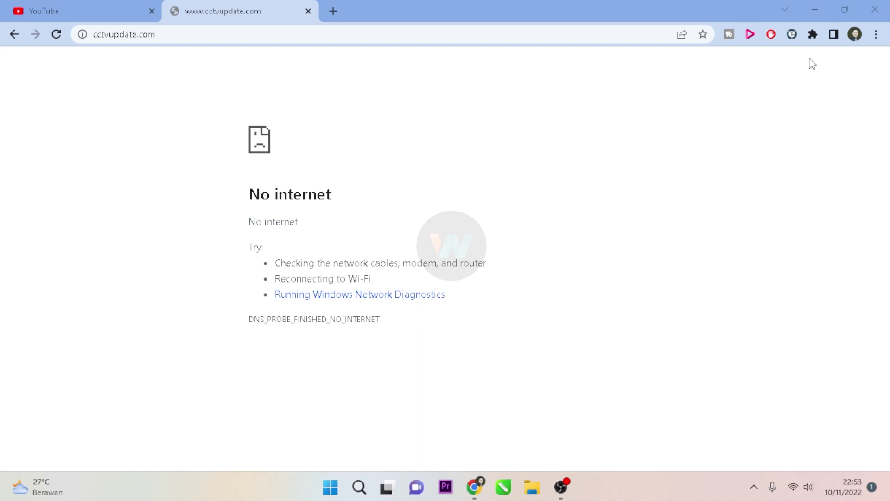
- Check that the YouTube home page loads in the browser, and reload cctvupdate.com to test the connection
{"action": "left_click", "coordinate": [82, 2]}
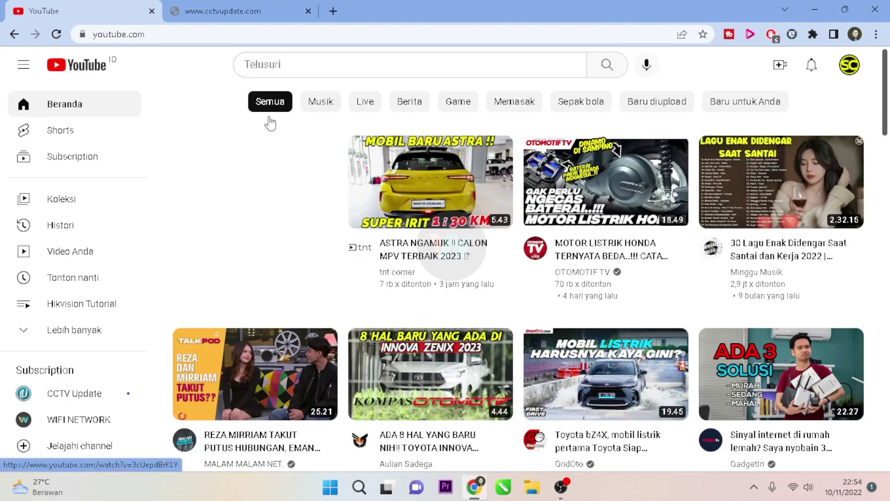
{"action": "mouse_move", "coordinate": [500, 228]}
{"action": "scroll", "coordinate": [496, 235], "scroll_direction": "down", "scroll_amount": 5}
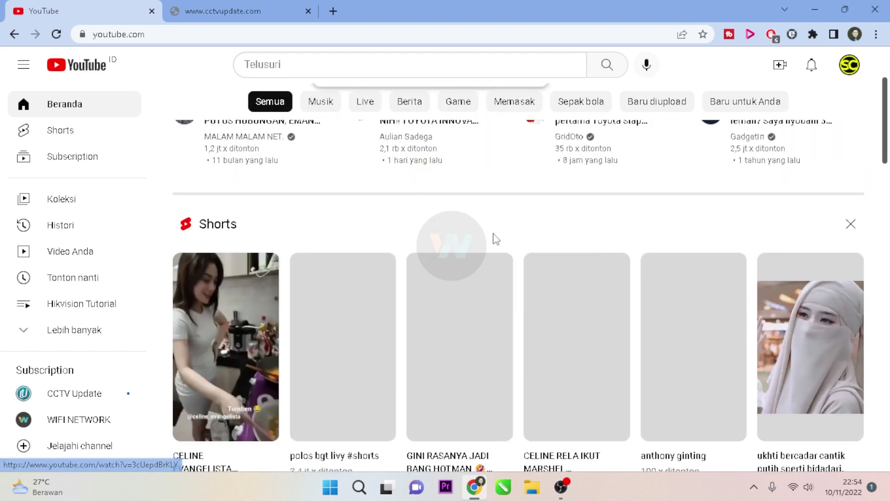
{"action": "scroll", "coordinate": [482, 260], "scroll_direction": "up", "scroll_amount": 5}
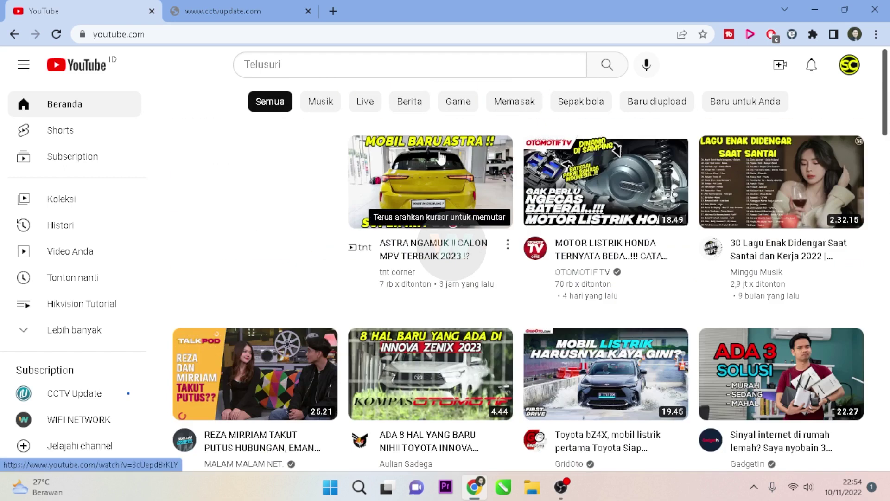
{"action": "left_click", "coordinate": [256, 5]}
{"action": "left_click", "coordinate": [56, 34]}
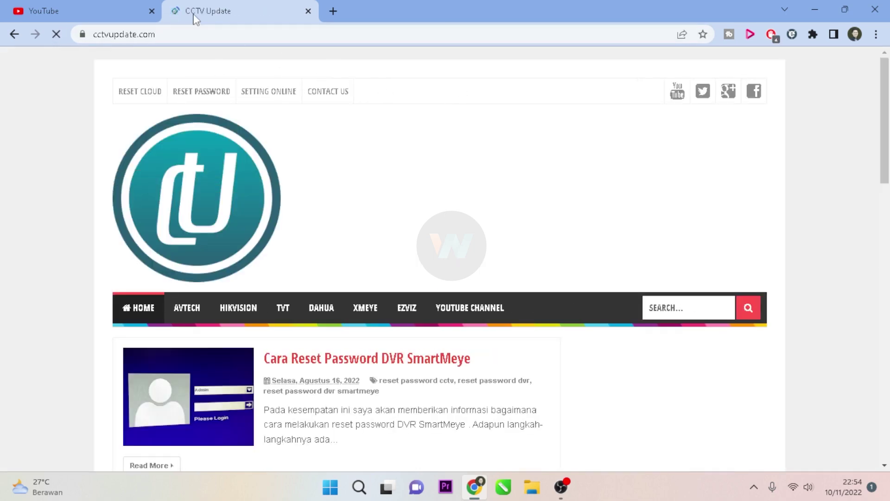
{"action": "left_click", "coordinate": [85, 12]}
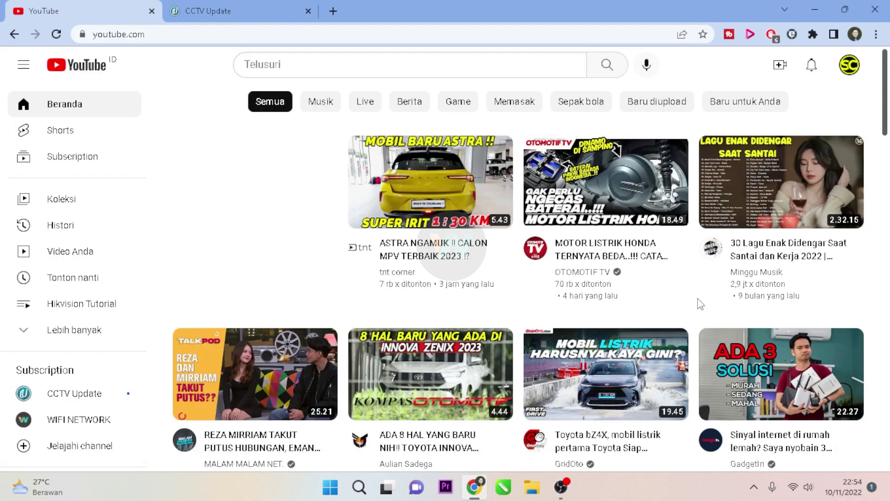
- Check the connected network's status again in the list of available Wi-Fi networks
{"action": "left_click", "coordinate": [794, 492]}
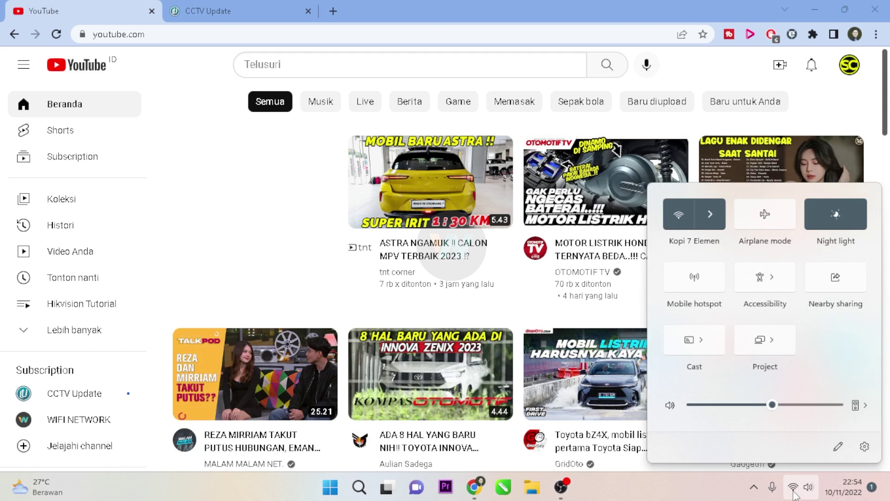
{"action": "left_click", "coordinate": [716, 218]}
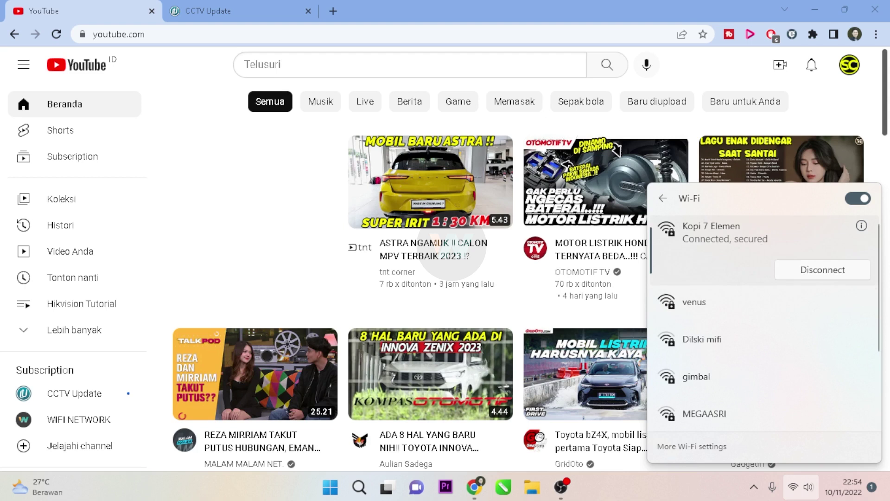
{"action": "left_click", "coordinate": [732, 493]}
- Open the network adapter list through the advanced network settings in Network and Internet settings
{"action": "right_click", "coordinate": [793, 490]}
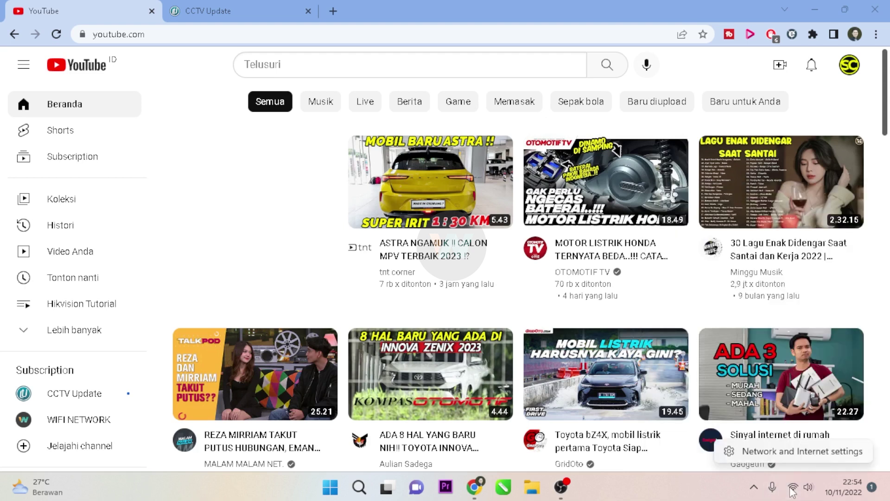
{"action": "left_click", "coordinate": [798, 453]}
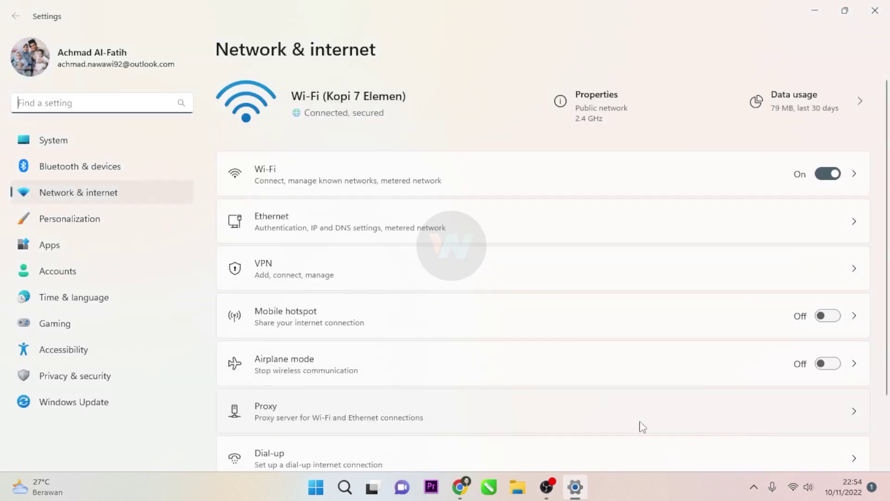
{"action": "left_click", "coordinate": [349, 425]}
{"action": "scroll", "coordinate": [351, 424], "scroll_direction": "down", "scroll_amount": 1}
{"action": "scroll", "coordinate": [351, 424], "scroll_direction": "down", "scroll_amount": 3}
{"action": "left_click", "coordinate": [289, 339]}
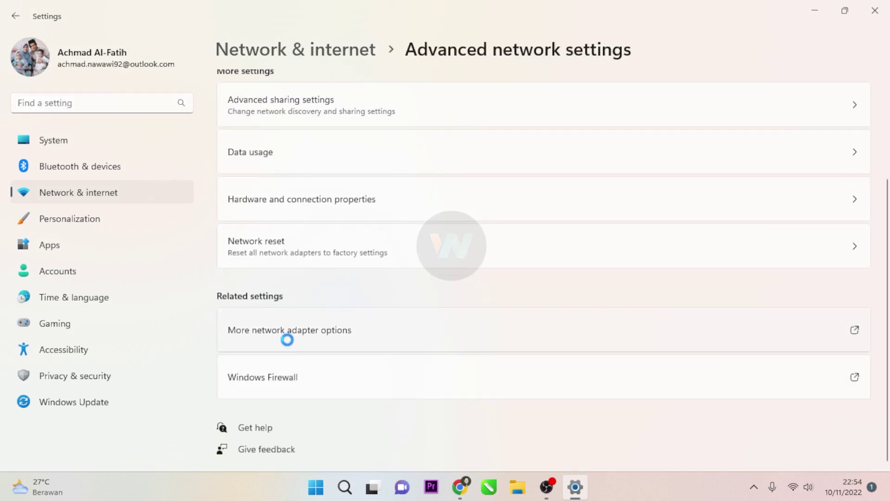
- Review the Wi-Fi adapter's Internet Protocol Version 4 (TCP/IPv4) address and DNS settings, and cancel out of the properties
{"action": "left_click", "coordinate": [344, 142]}
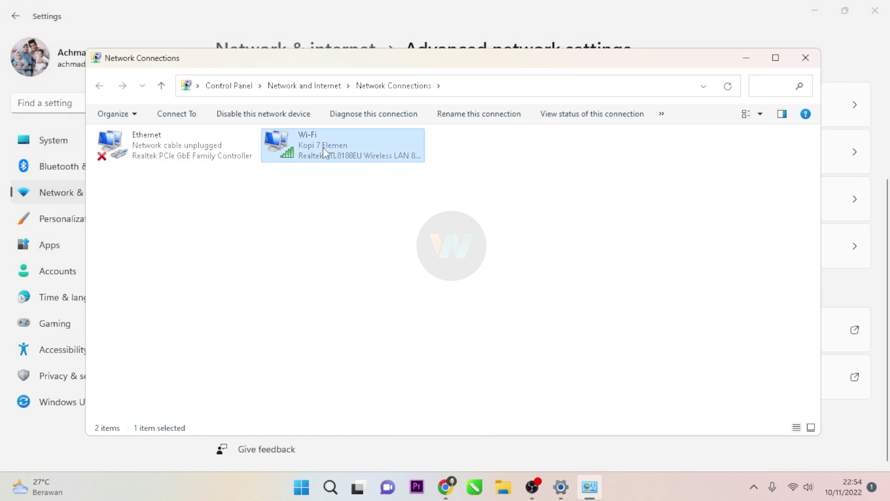
{"action": "double_click", "coordinate": [328, 155]}
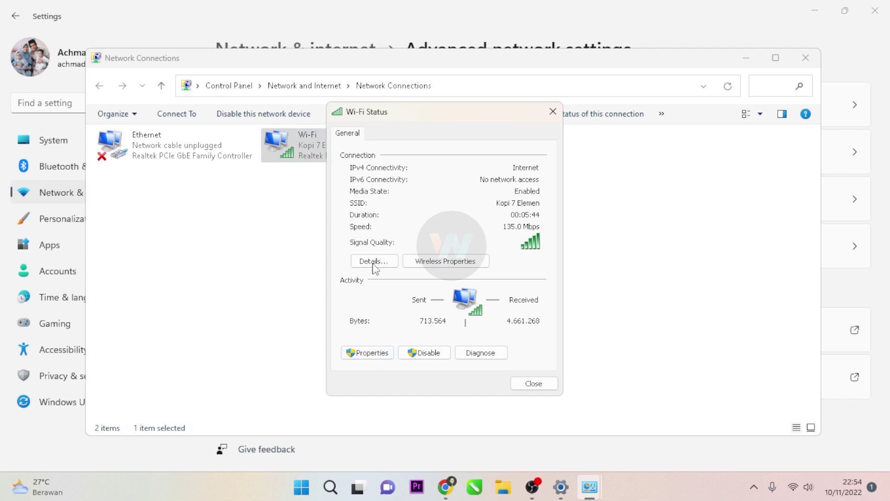
{"action": "left_click", "coordinate": [362, 352]}
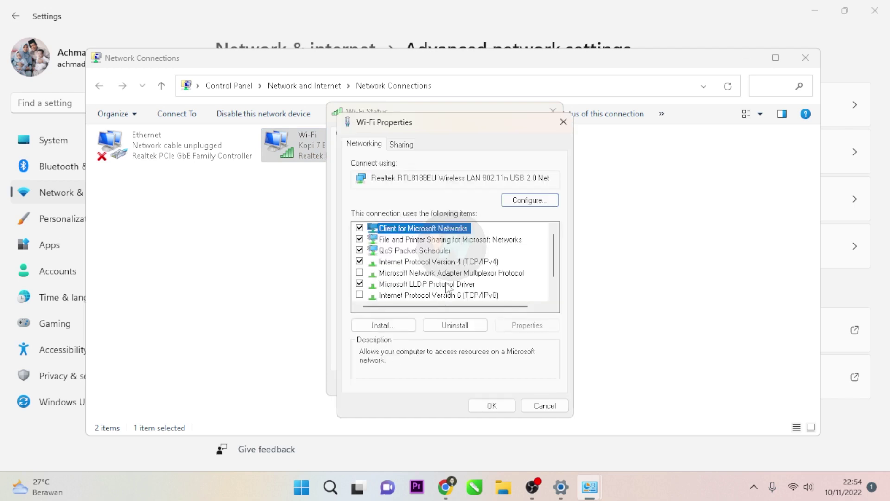
{"action": "double_click", "coordinate": [450, 263]}
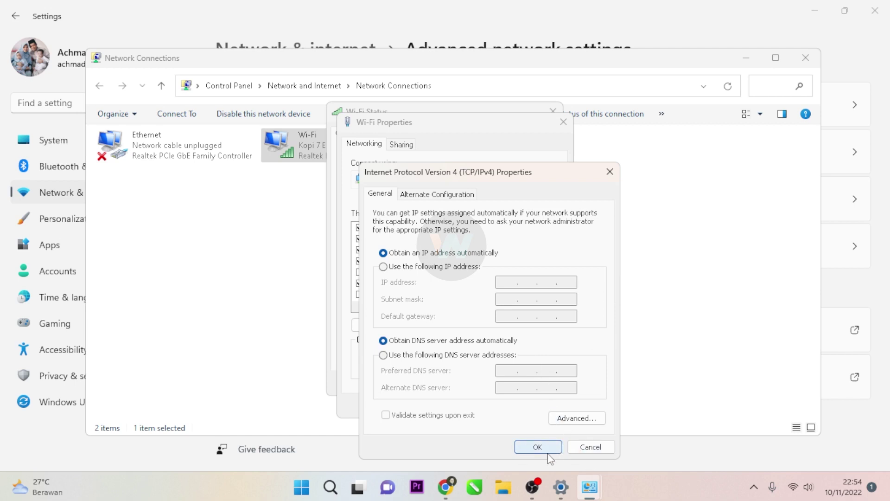
{"action": "left_click", "coordinate": [594, 450]}
{"action": "left_click", "coordinate": [552, 411]}
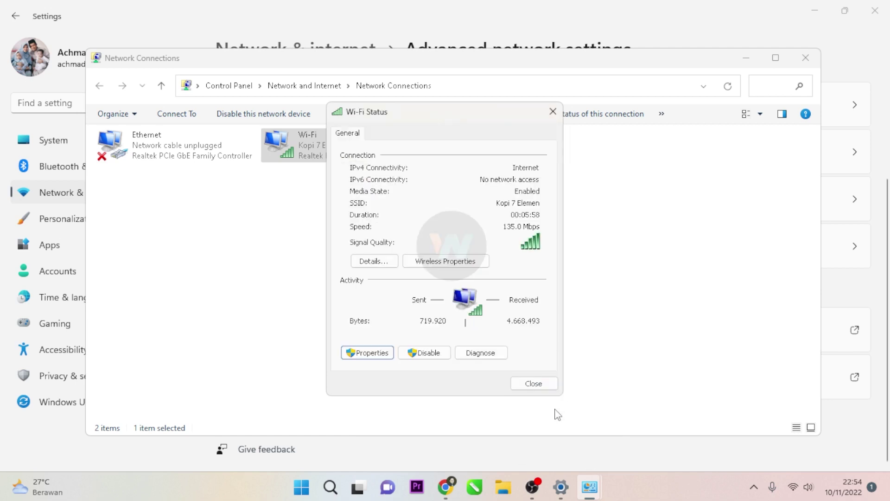
- Close the Wi-Fi status and network adapter windows, and minimize the settings and browser windows to show the desktop
{"action": "left_click", "coordinate": [533, 383]}
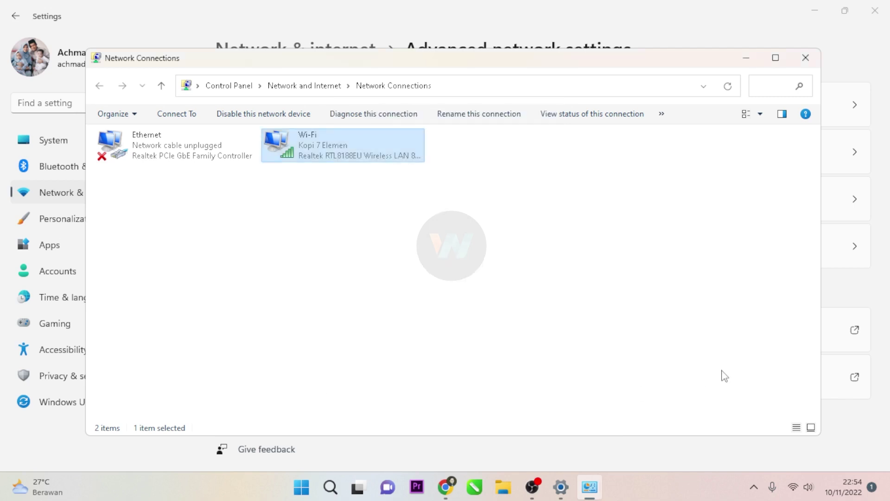
{"action": "left_click", "coordinate": [807, 58]}
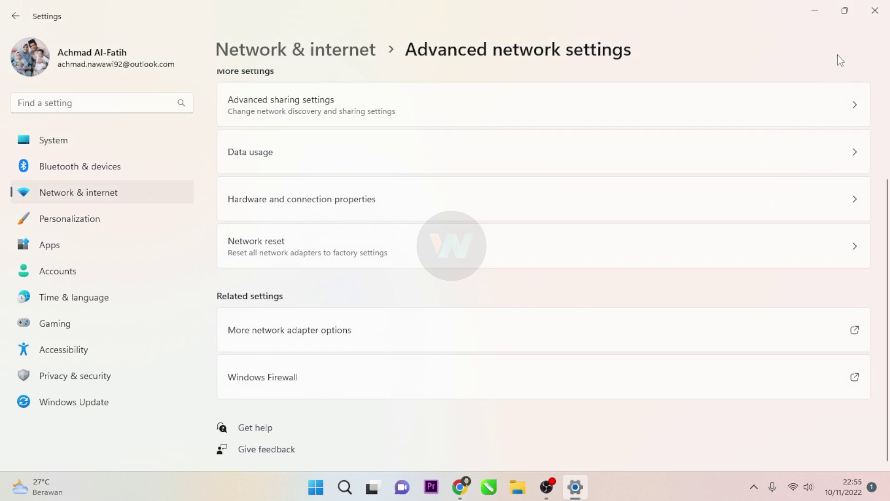
{"action": "left_click", "coordinate": [824, 14]}
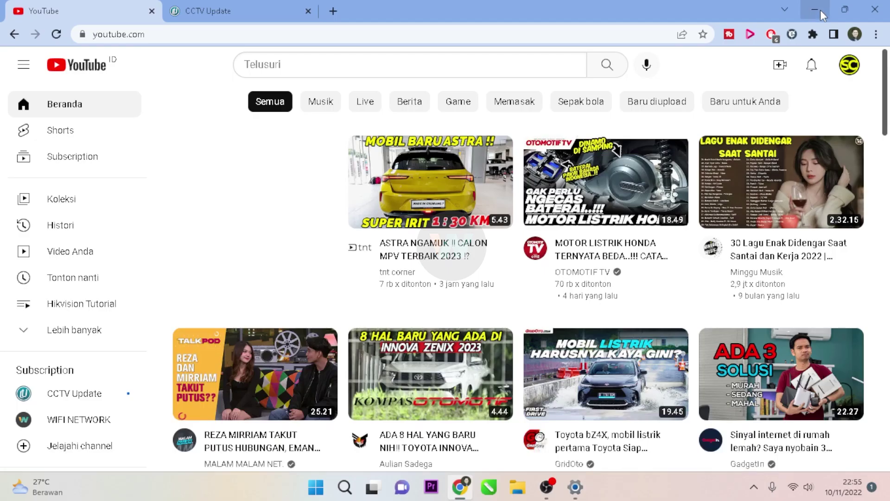
{"action": "left_click", "coordinate": [816, 14]}
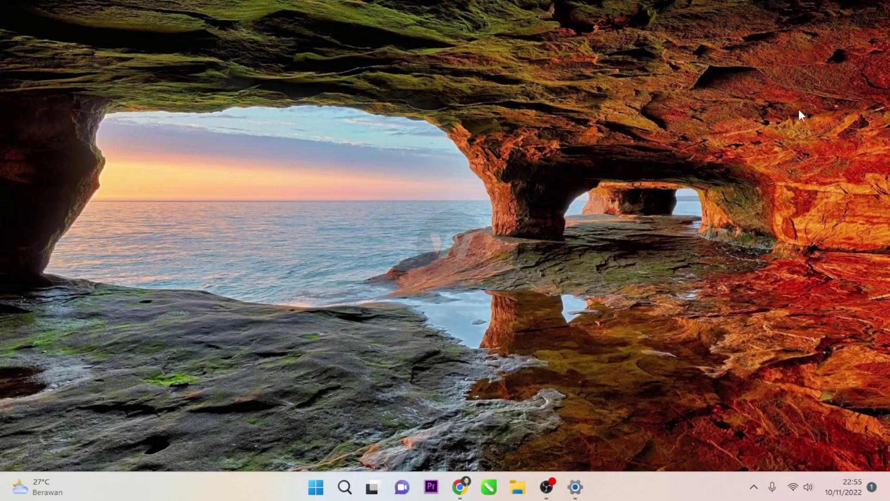